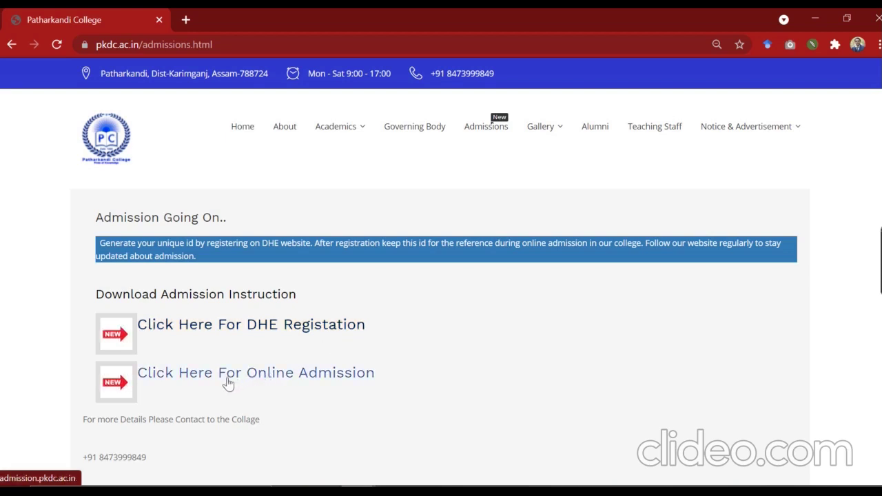
# Open the online admission registration form and fill in the student's personal details, DHE ID and an HS percentage of 63.
pyautogui.click(330, 383)
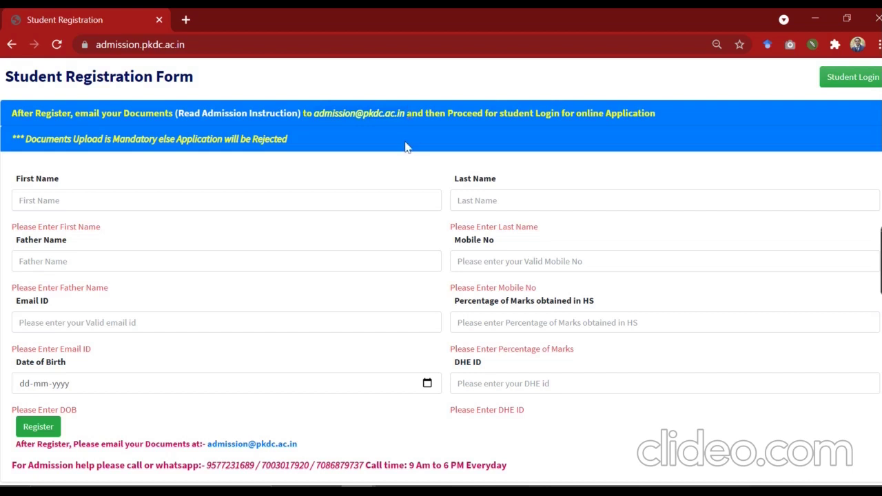
pyautogui.click(41, 201)
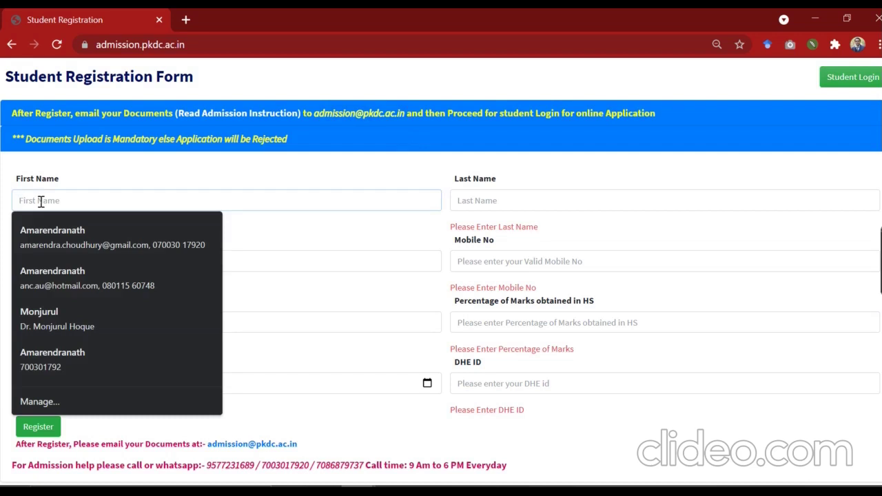
pyautogui.click(115, 179)
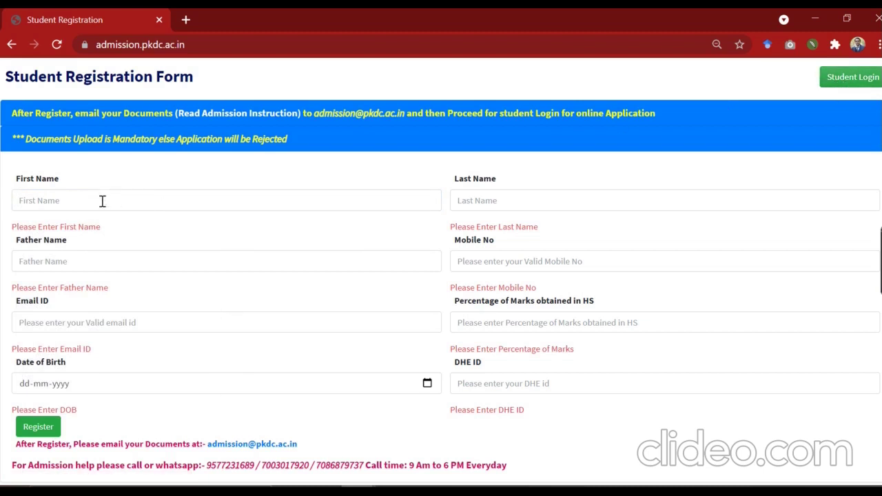
pyautogui.click(73, 204)
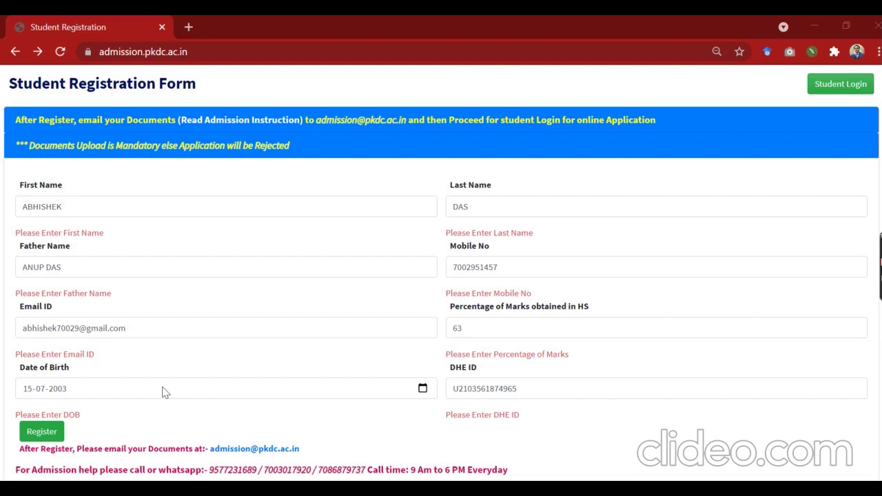
# Submit the registration and sign in to the student portal with the student's DHE ID, last name and date of birth.
pyautogui.click(46, 434)
pyautogui.click(41, 438)
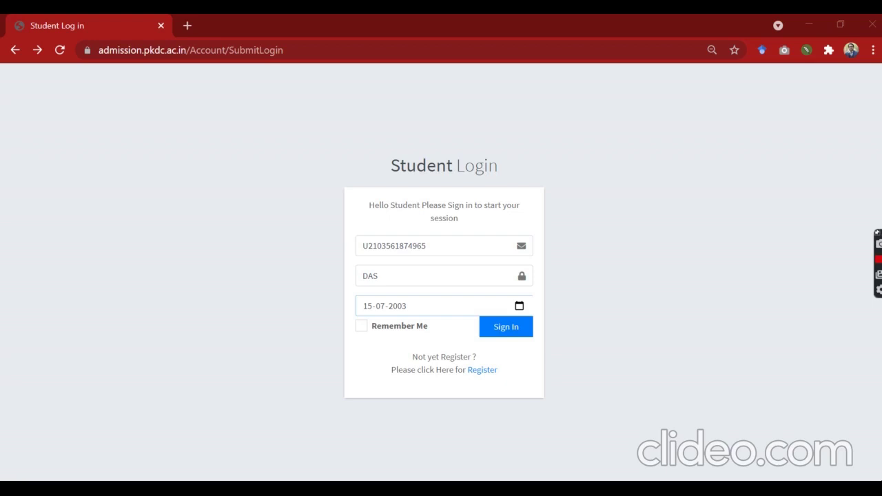
pyautogui.click(507, 334)
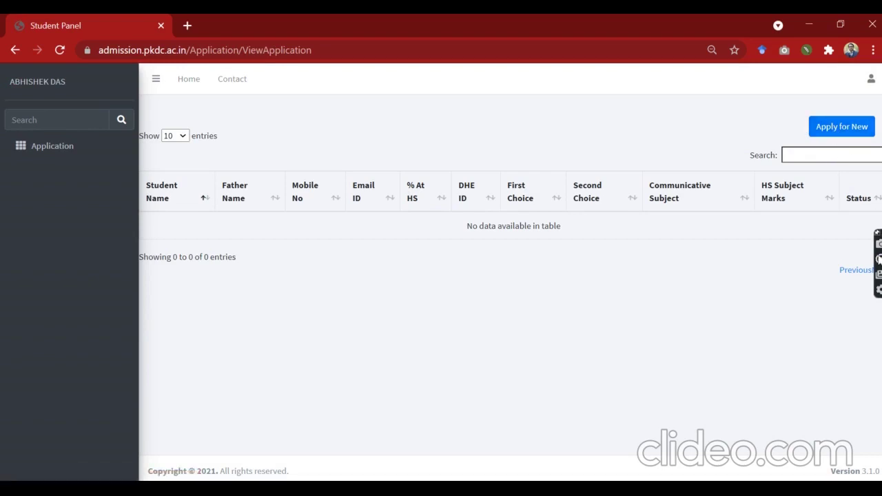
# Start a new application and set its stream to BA (Hons).
pyautogui.click(829, 133)
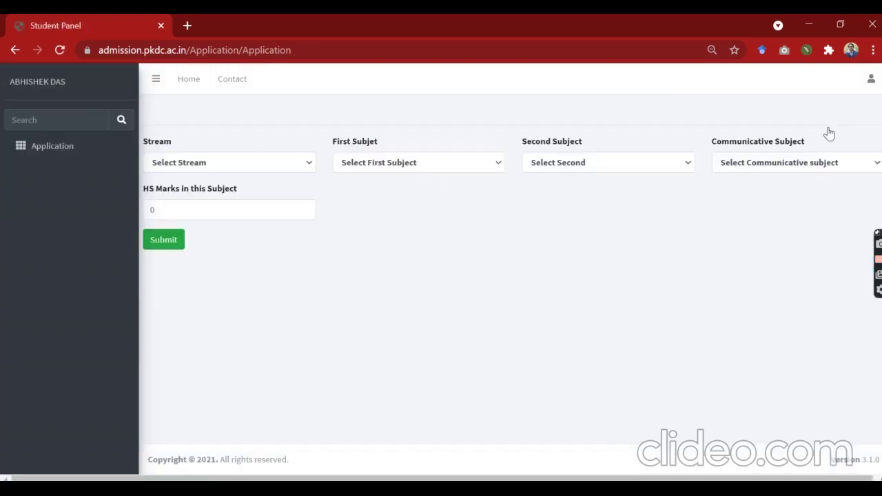
pyautogui.click(307, 167)
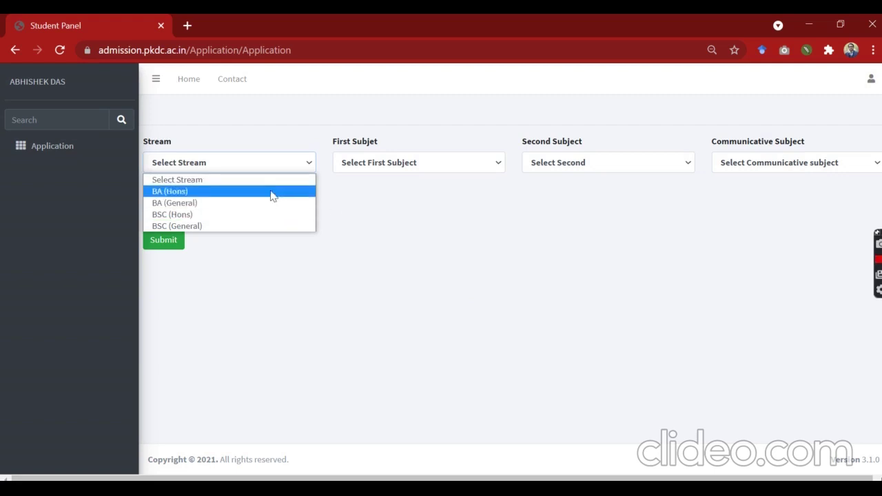
pyautogui.click(239, 192)
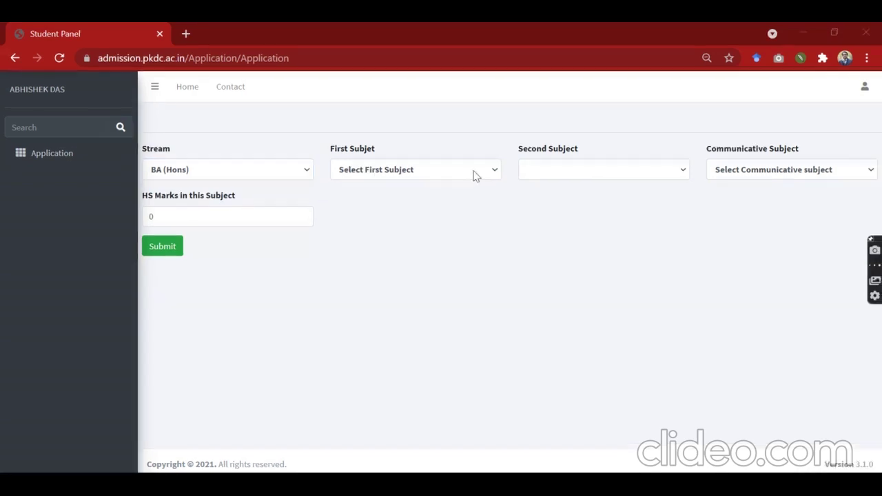
# Choose Political Science as first subject, Bengali as second subject and English as communicative subject.
pyautogui.click(472, 173)
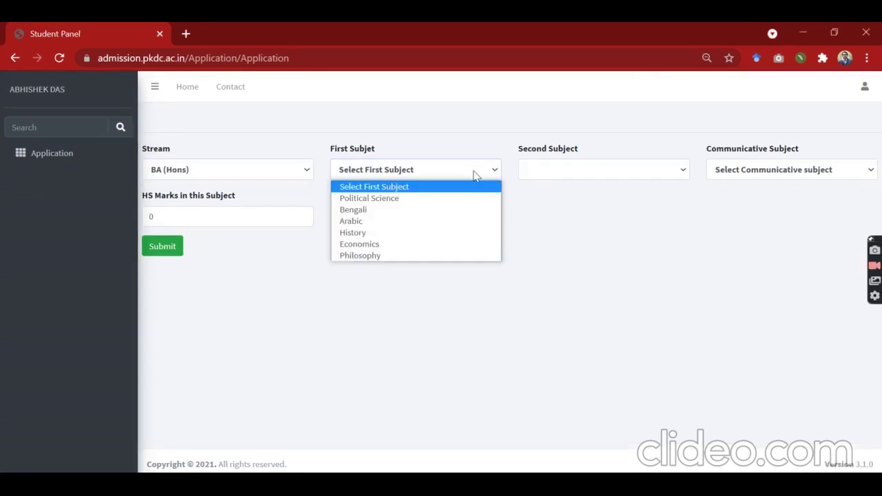
pyautogui.click(405, 201)
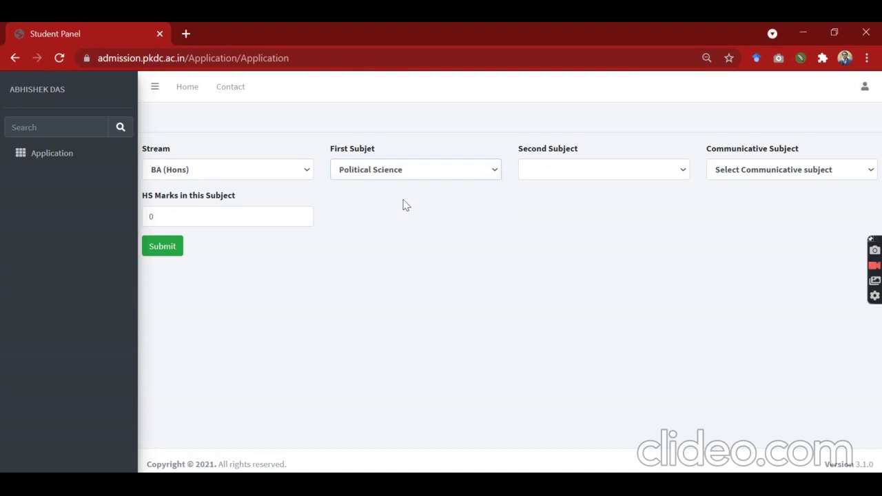
pyautogui.click(648, 172)
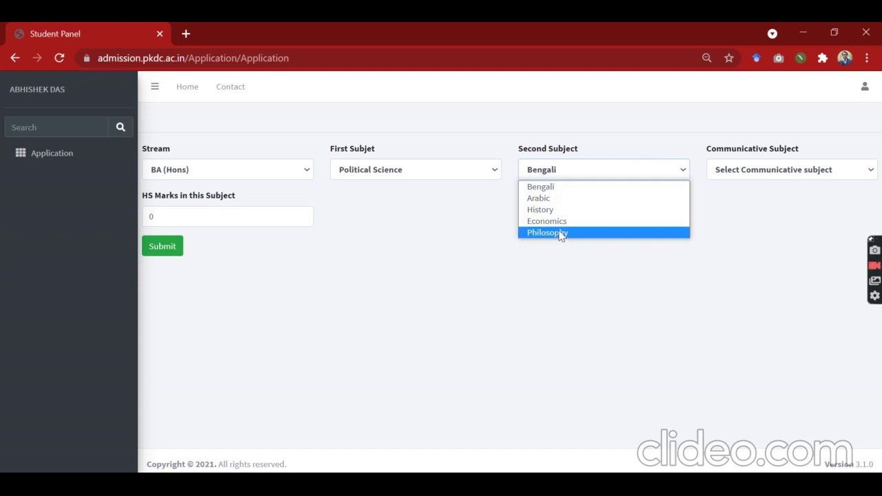
pyautogui.click(548, 193)
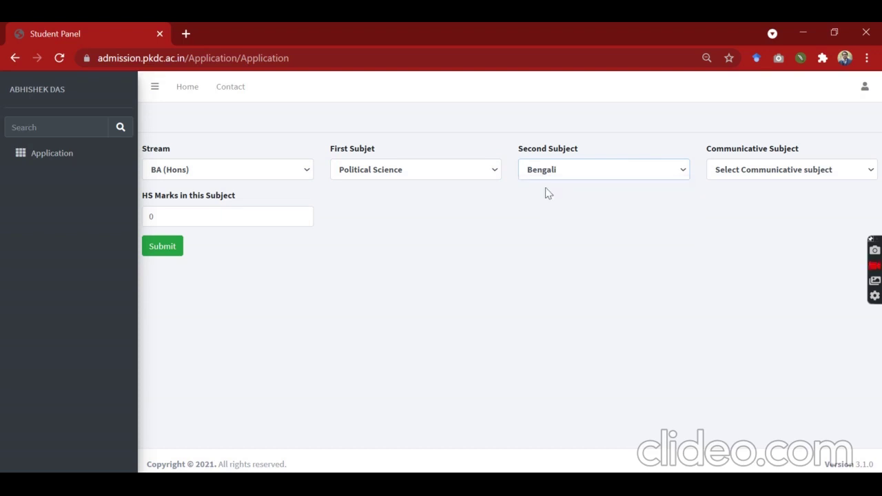
pyautogui.click(760, 175)
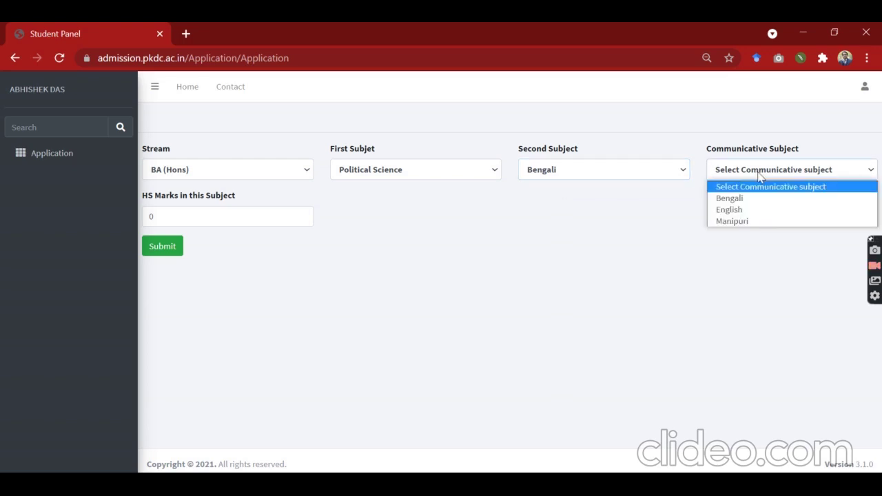
pyautogui.click(738, 211)
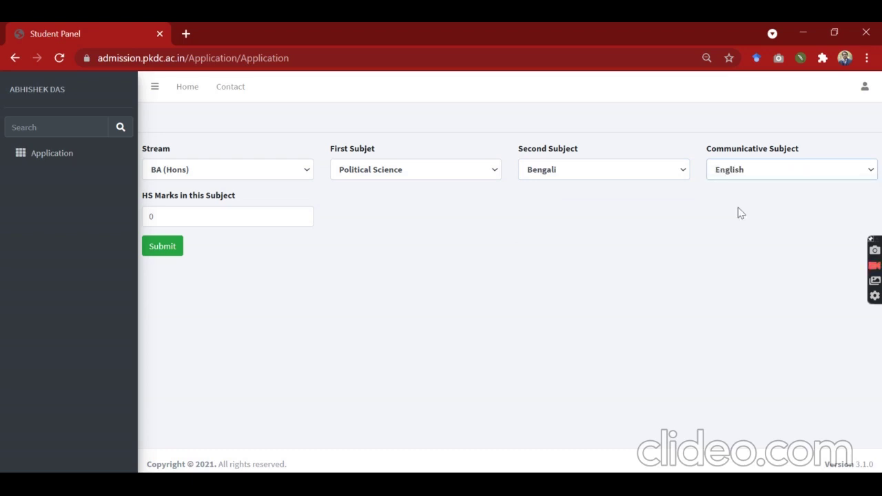
# Change the subject choices to Bengali first, Political Science second and Bengali as communicative subject.
pyautogui.click(485, 173)
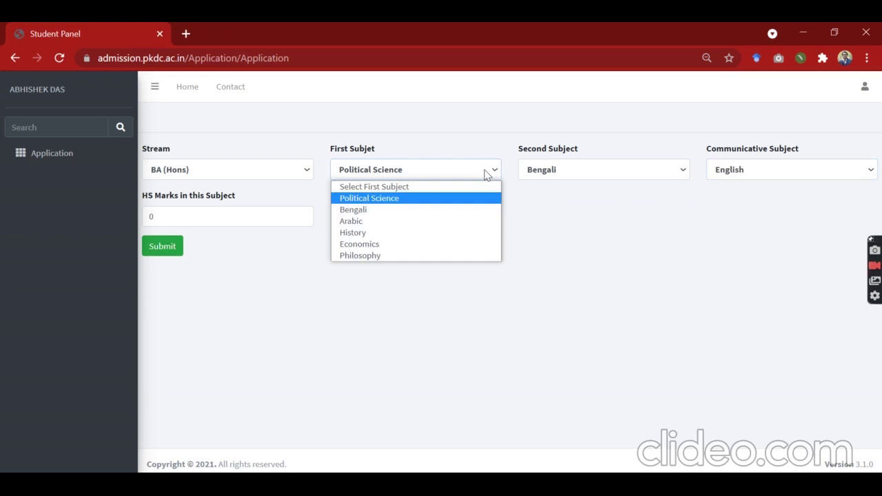
pyautogui.click(359, 209)
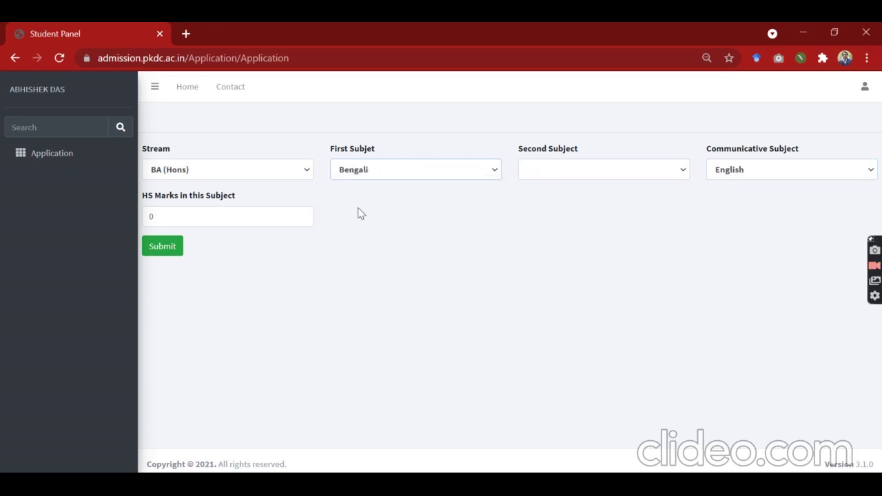
pyautogui.click(582, 176)
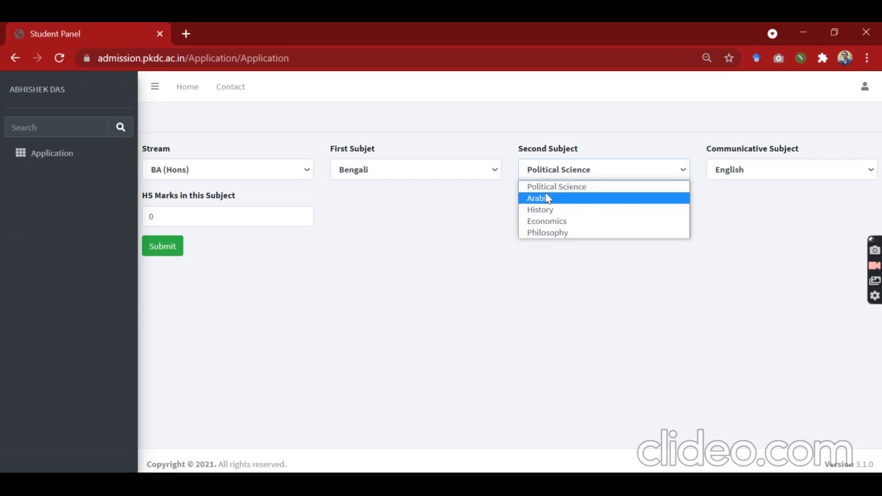
pyautogui.press('Up')
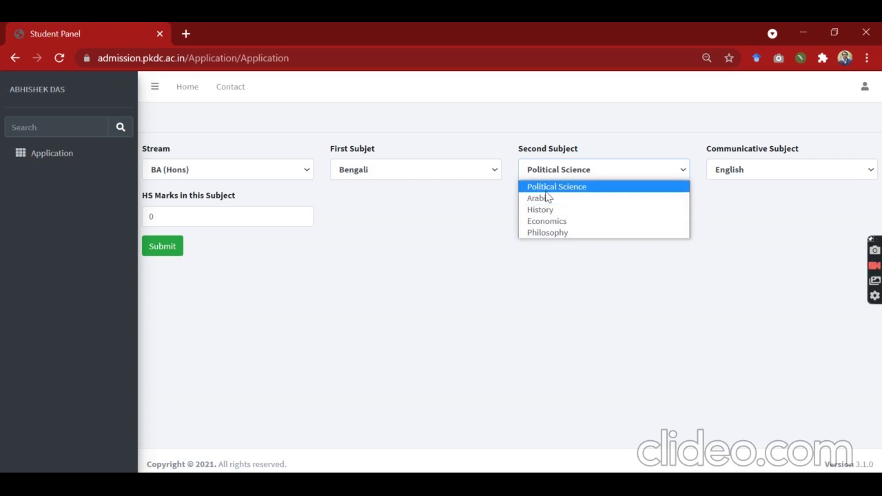
pyautogui.press('Return')
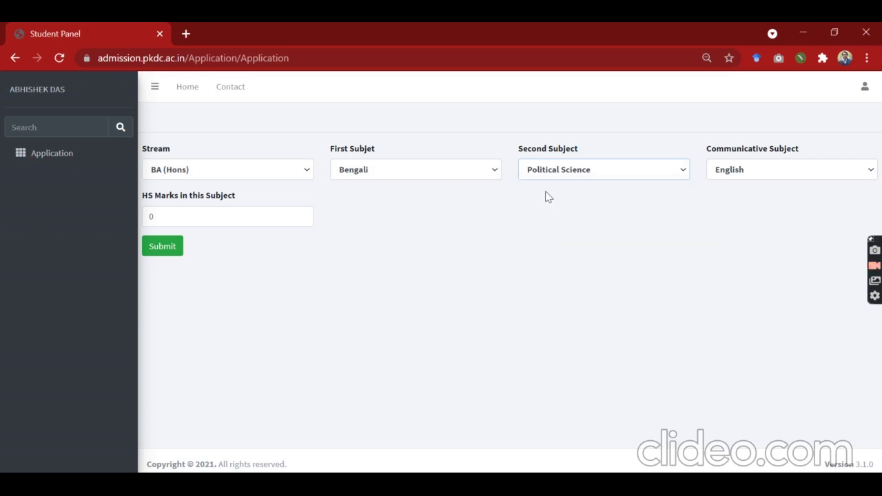
pyautogui.click(744, 172)
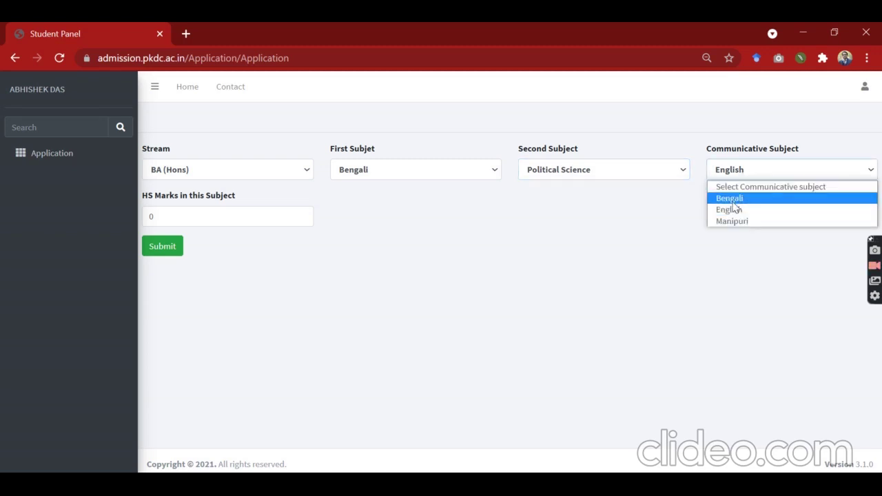
pyautogui.click(733, 199)
# Set the HS marks in this subject to 63 and submit the application.
pyautogui.click(152, 218)
pyautogui.moveTo(152, 218); pyautogui.dragTo(144, 219)
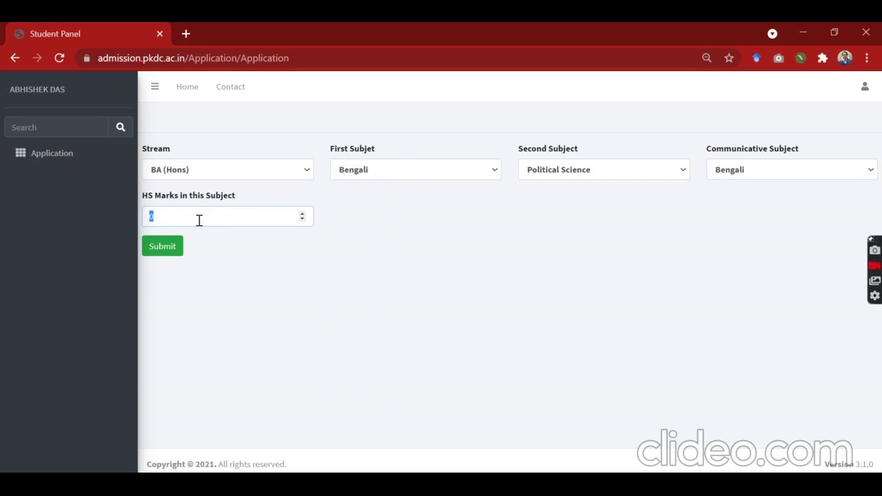
pyautogui.write('63')
pyautogui.click(158, 253)
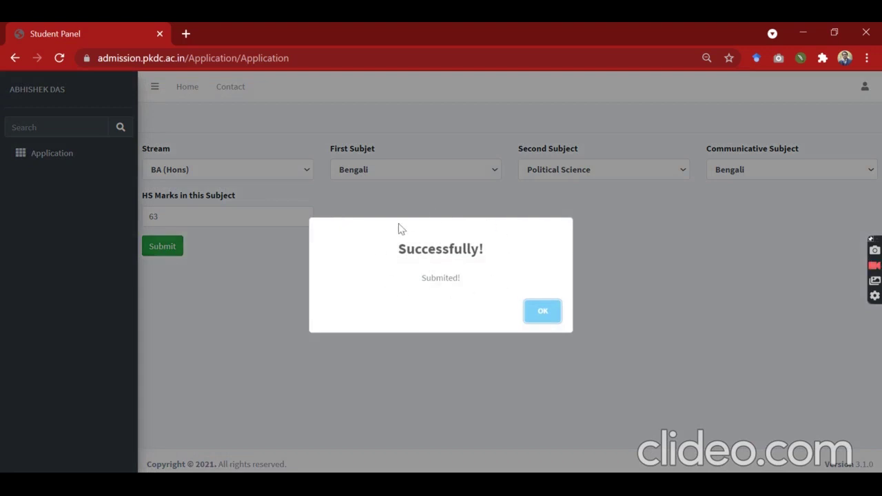
pyautogui.click(542, 313)
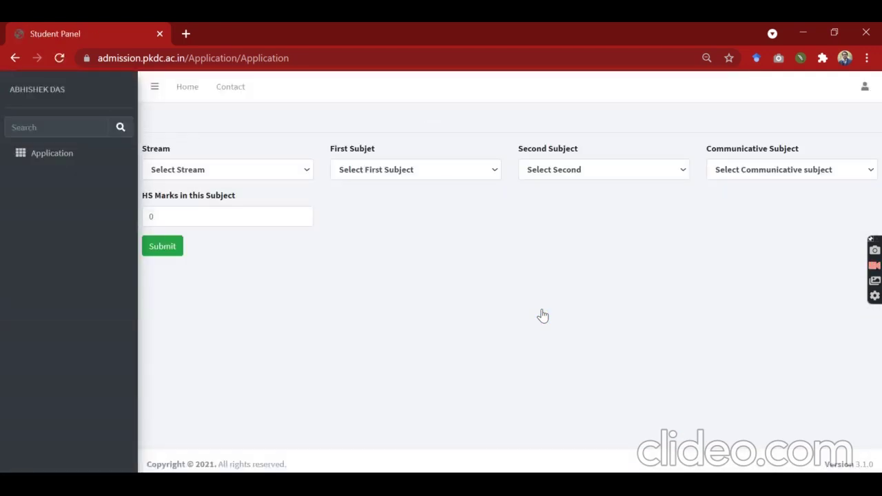
# Open the list of applications and check the status of the submitted application.
pyautogui.click(51, 159)
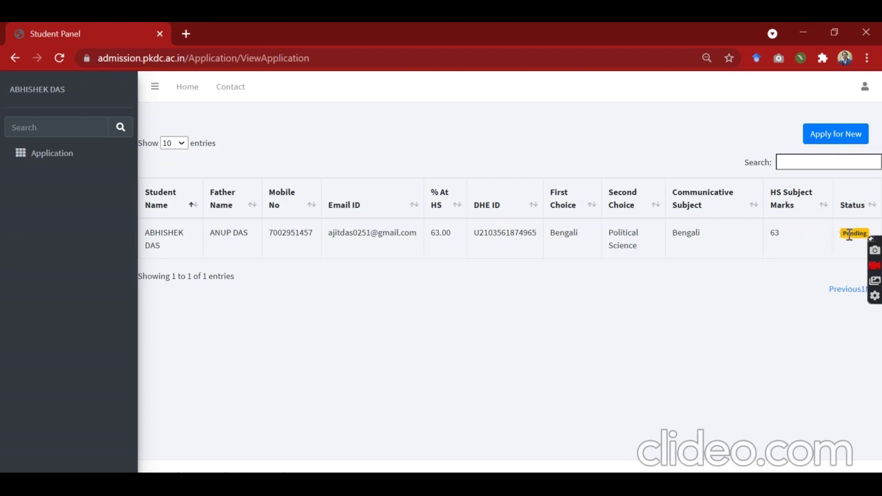
pyautogui.moveTo(842, 234); pyautogui.dragTo(869, 233)
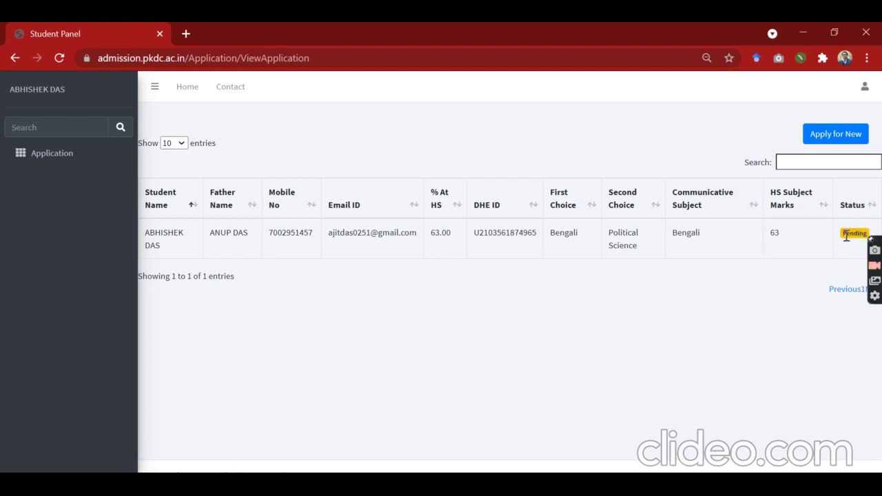